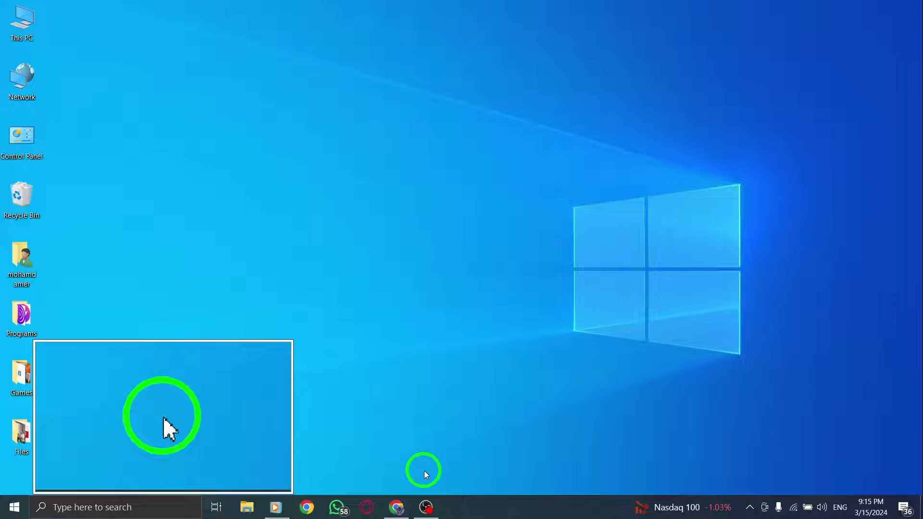
# Bring X up in Chrome and go to the Messages page.
pyautogui.click(396, 501)
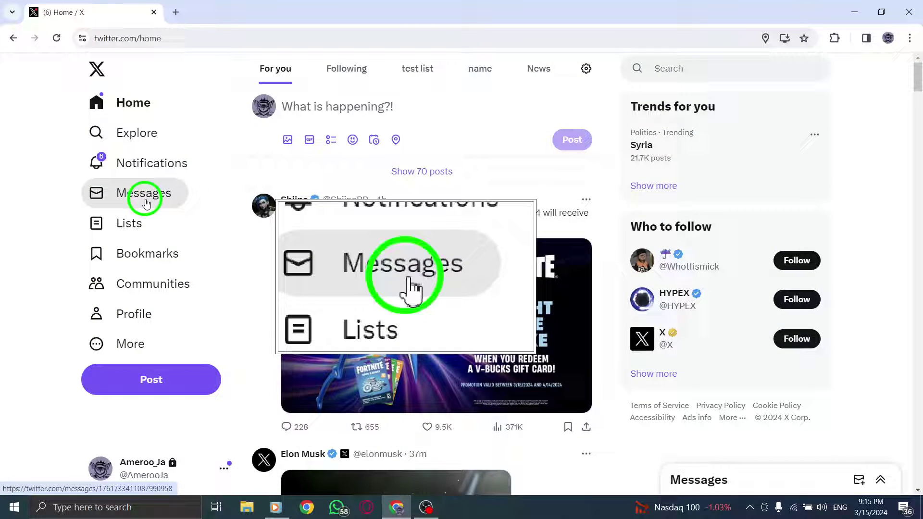
pyautogui.click(147, 204)
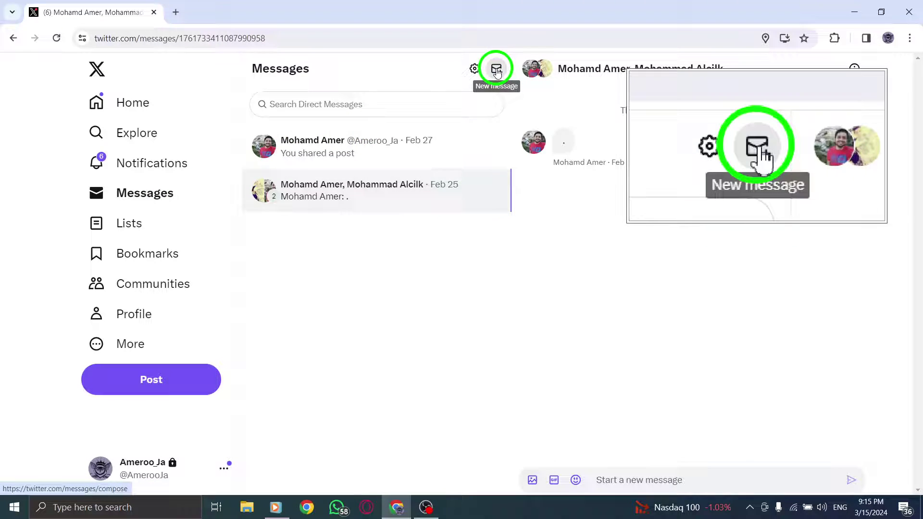
# Start a new direct message from the Messages page.
pyautogui.click(496, 68)
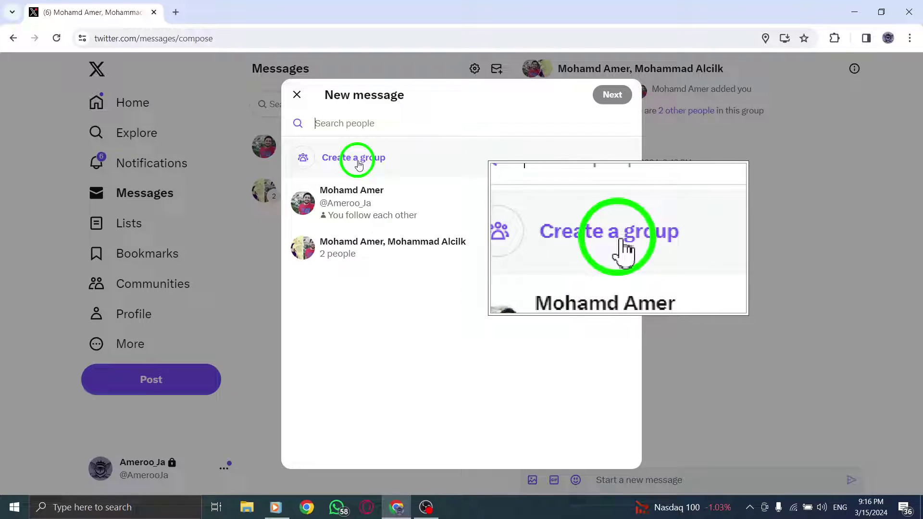
# Add the mutual follower under Create a group, open their chat, then return Home.
pyautogui.click(364, 164)
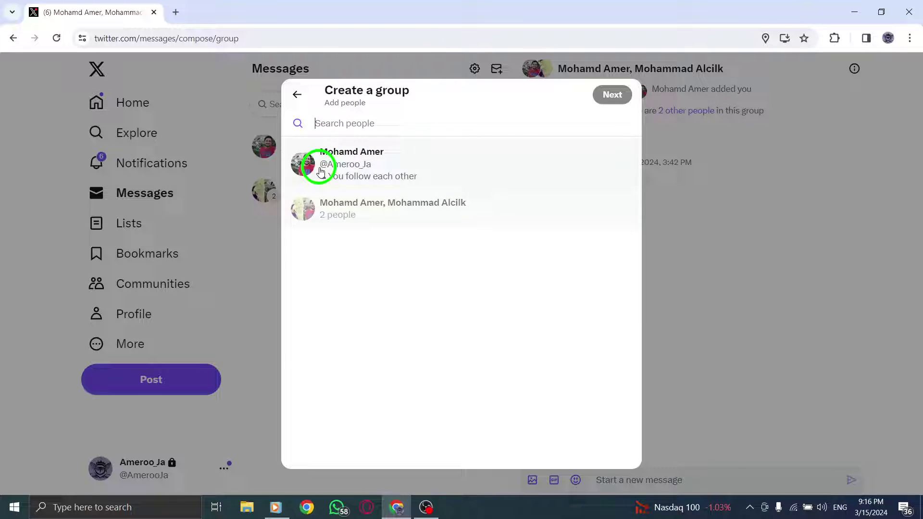
pyautogui.click(344, 172)
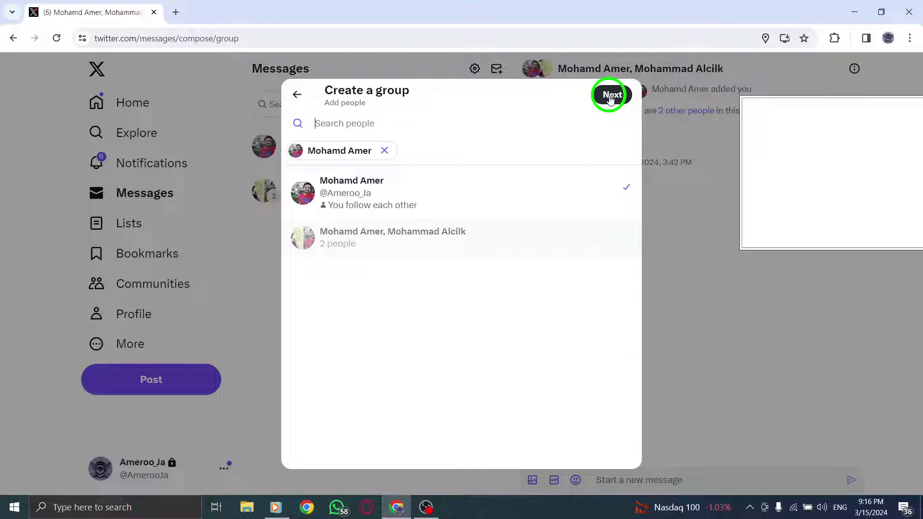
pyautogui.click(612, 97)
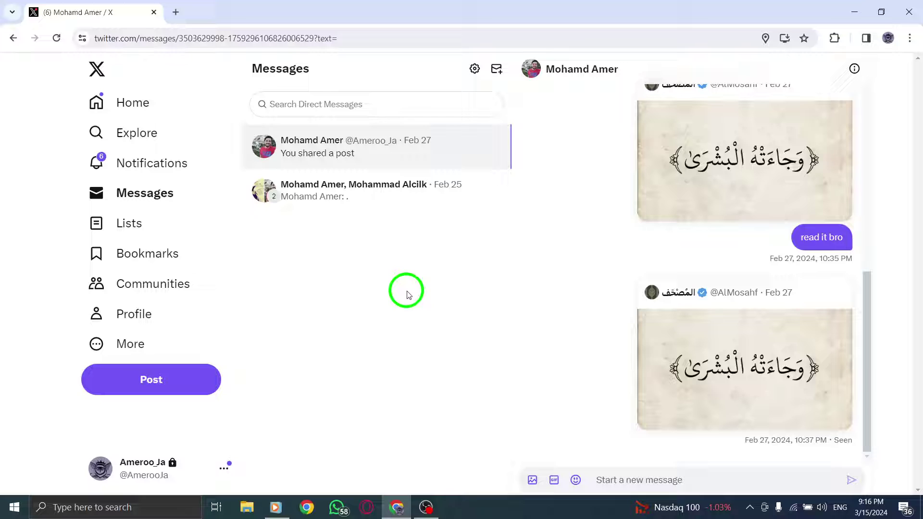
pyautogui.click(130, 102)
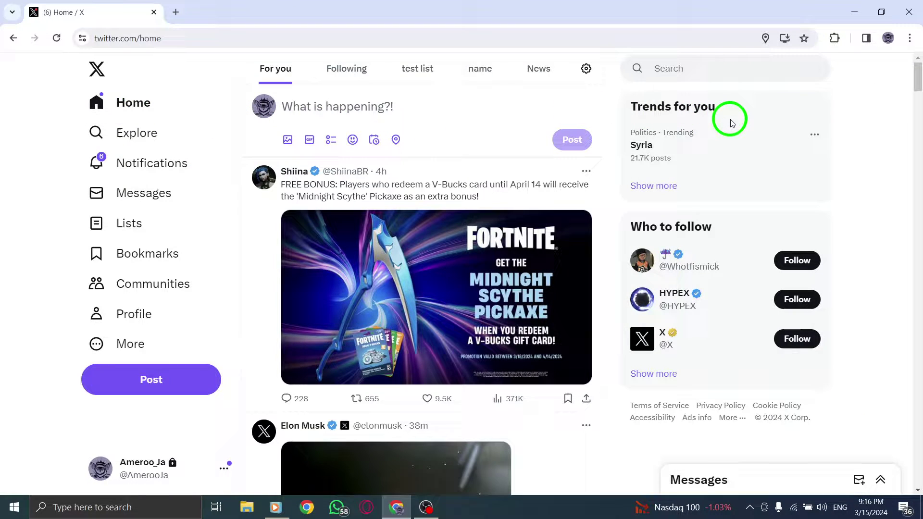
pyautogui.click(854, 12)
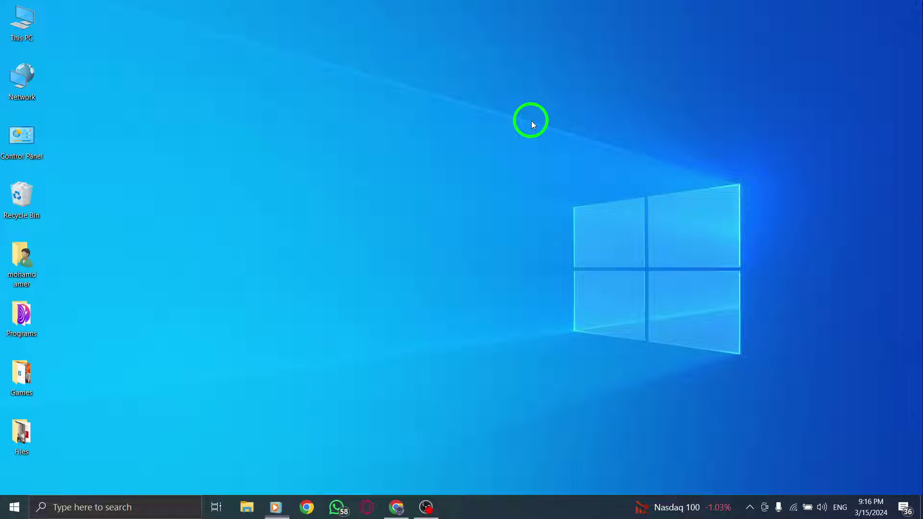
pyautogui.rightClick(532, 120)
pyautogui.click(549, 157)
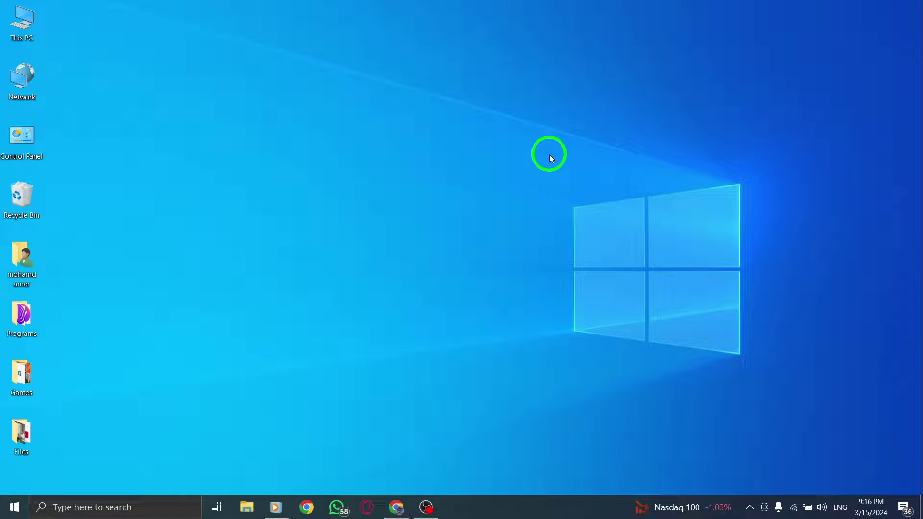